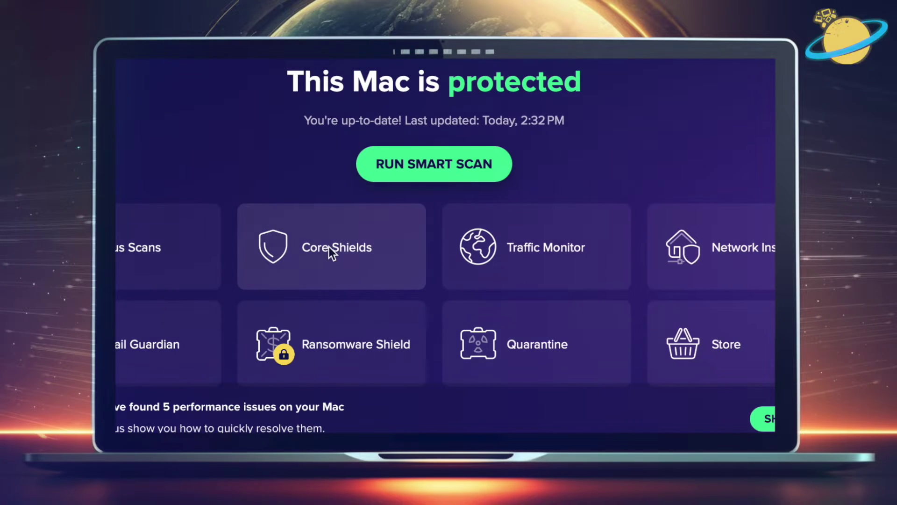
- Open Avast's Core Shields preferences to view the File Shield excluded paths
{"action": "left_click", "coordinate": [329, 247]}
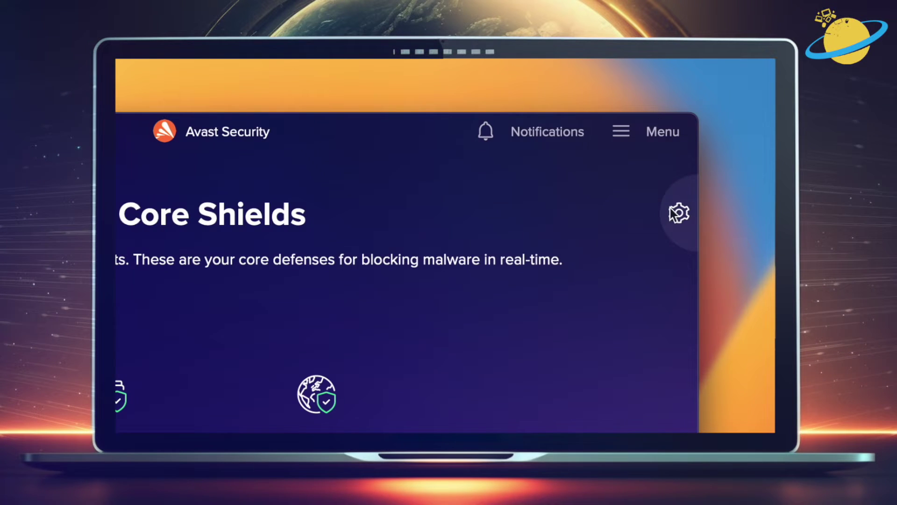
{"action": "left_click", "coordinate": [678, 214]}
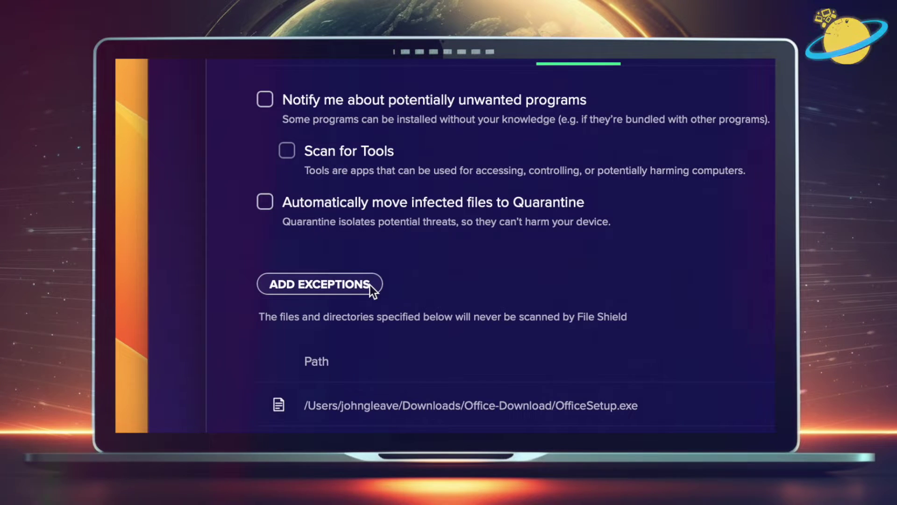
- Add /Applications/Microsoft OneNote.app as an Avast File Shield exception
{"action": "left_click", "coordinate": [369, 285]}
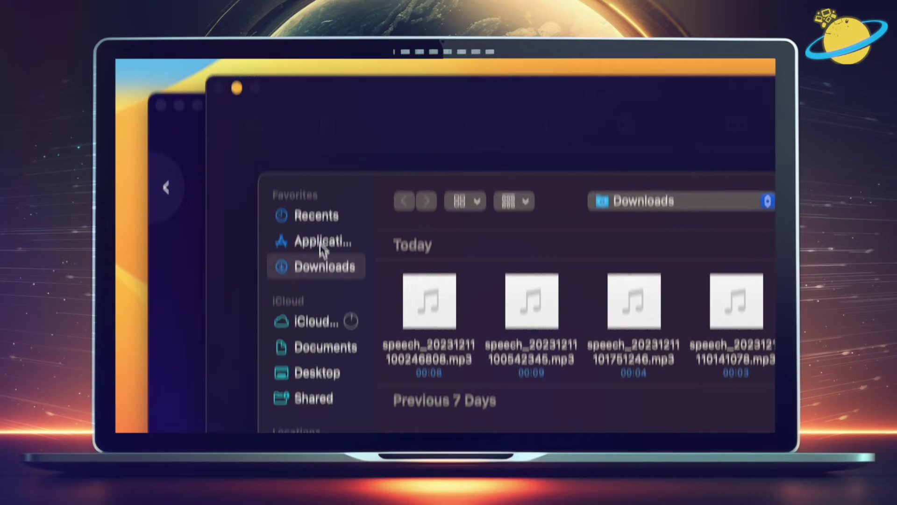
{"action": "left_click", "coordinate": [321, 117]}
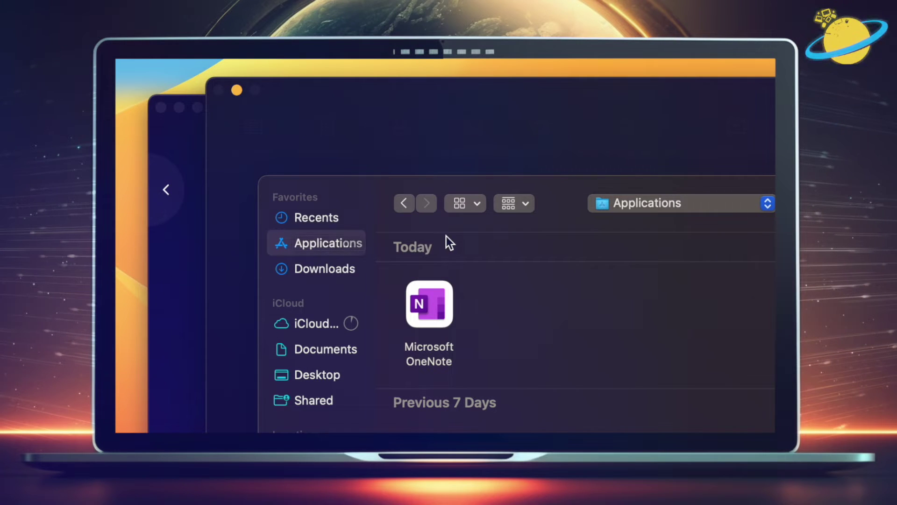
{"action": "left_click", "coordinate": [428, 310]}
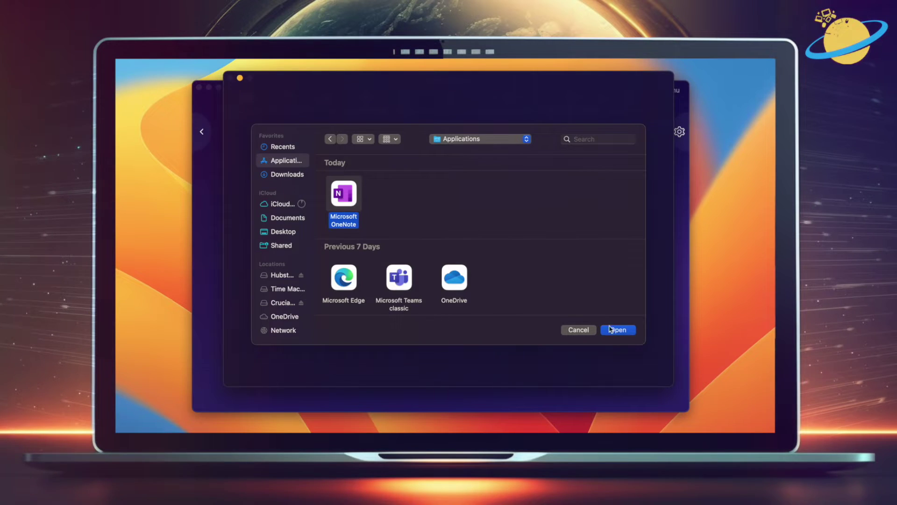
{"action": "left_click", "coordinate": [616, 330]}
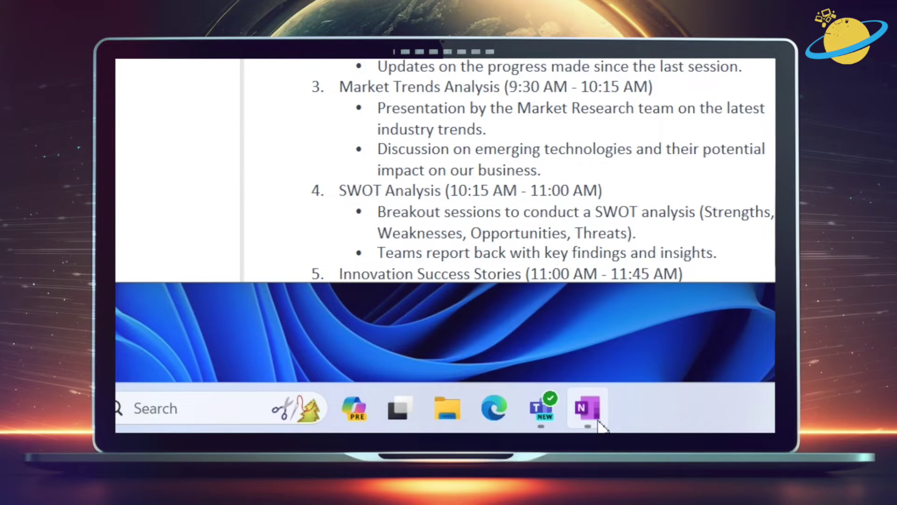
- Close the OneNote window from its taskbar icon
{"action": "right_click", "coordinate": [539, 428]}
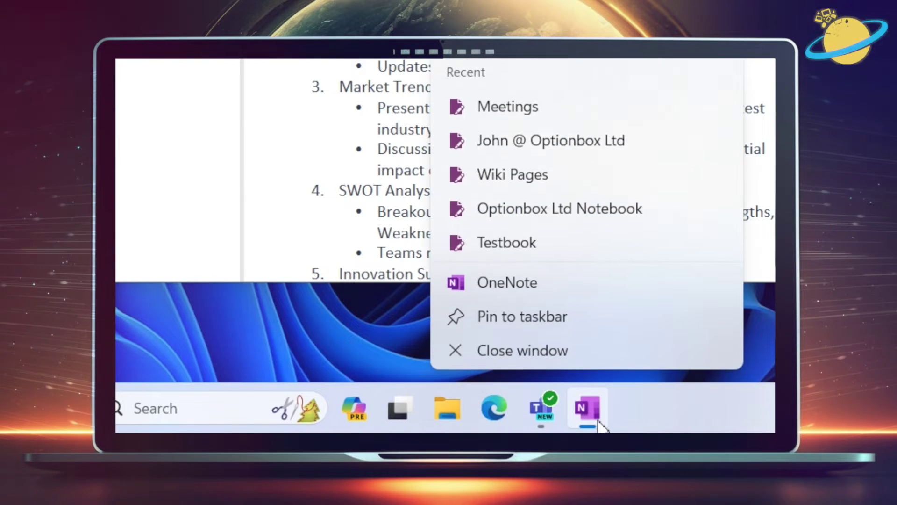
{"action": "left_click", "coordinate": [597, 347]}
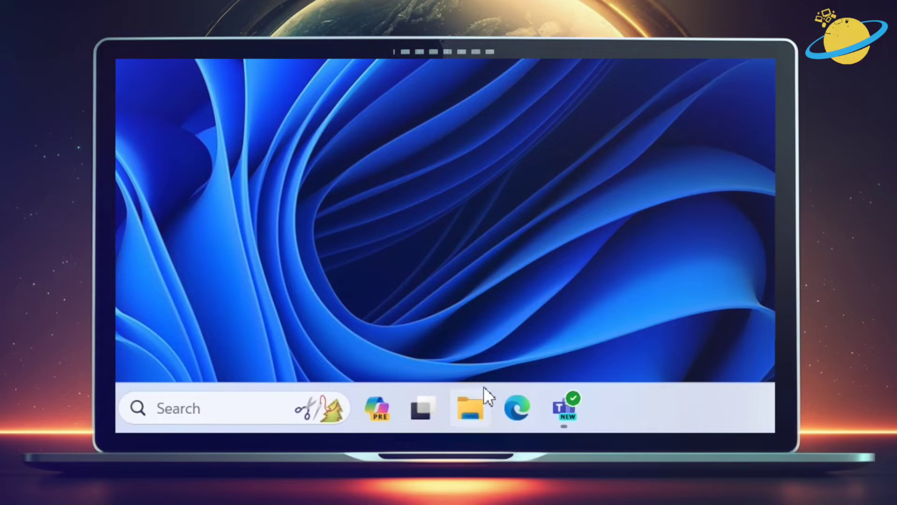
- Open File Explorer at %localappdata%\Microsoft\OneNote\16.0\cache
{"action": "left_click", "coordinate": [467, 399]}
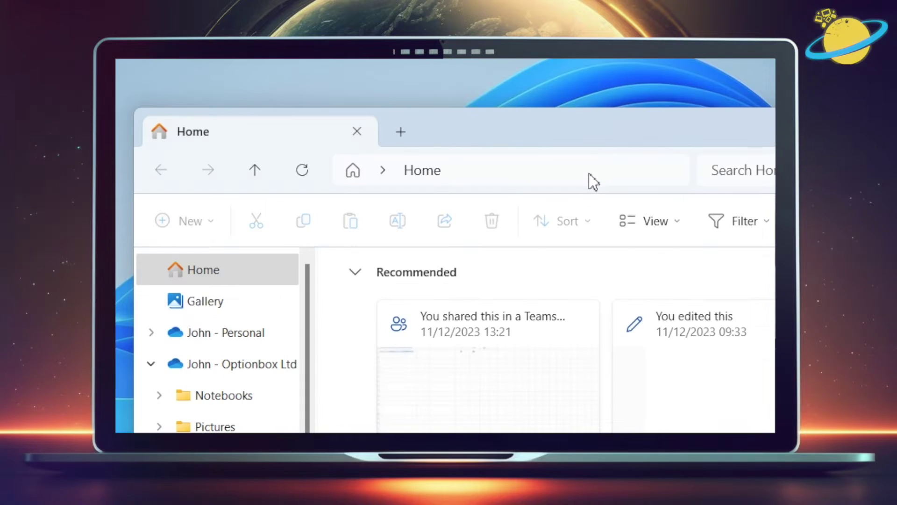
{"action": "left_click", "coordinate": [466, 118]}
{"action": "type", "text": "%localappdata"}
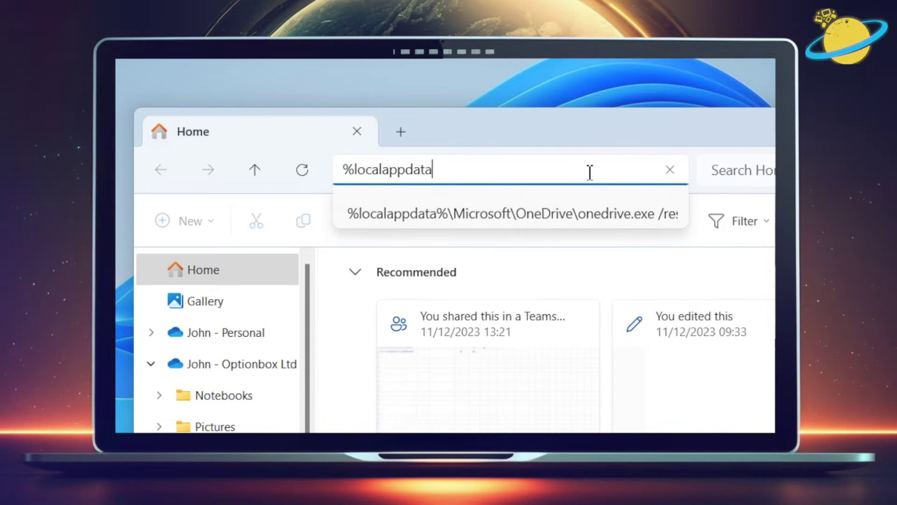
{"action": "type", "text": "%\\"}
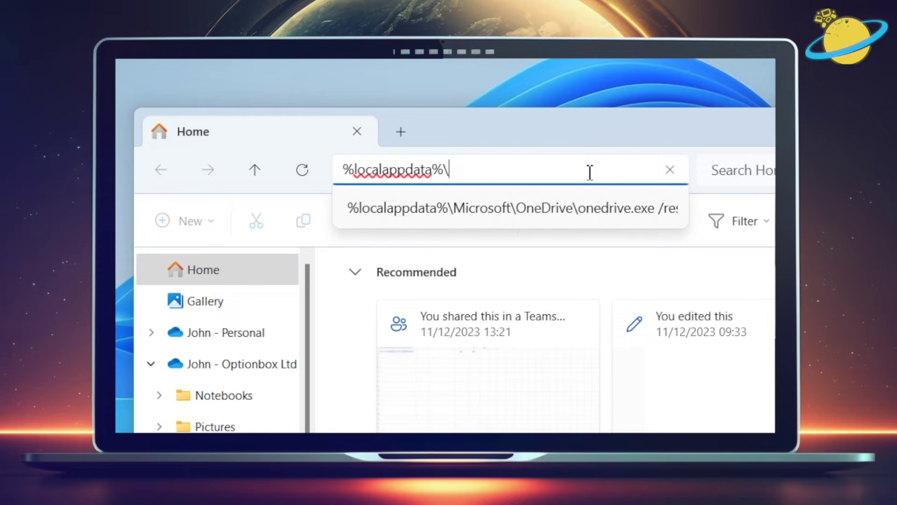
{"action": "type", "text": "Microsoft"}
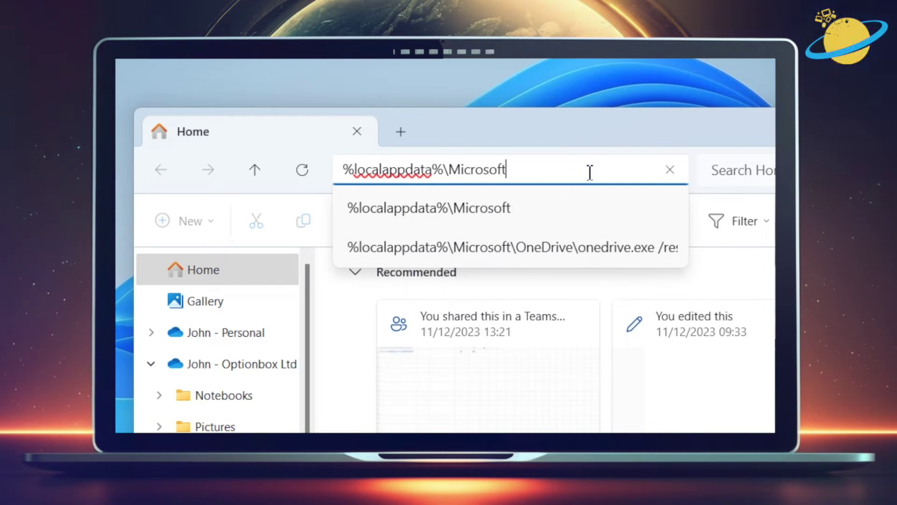
{"action": "type", "text": "\\OneNote"}
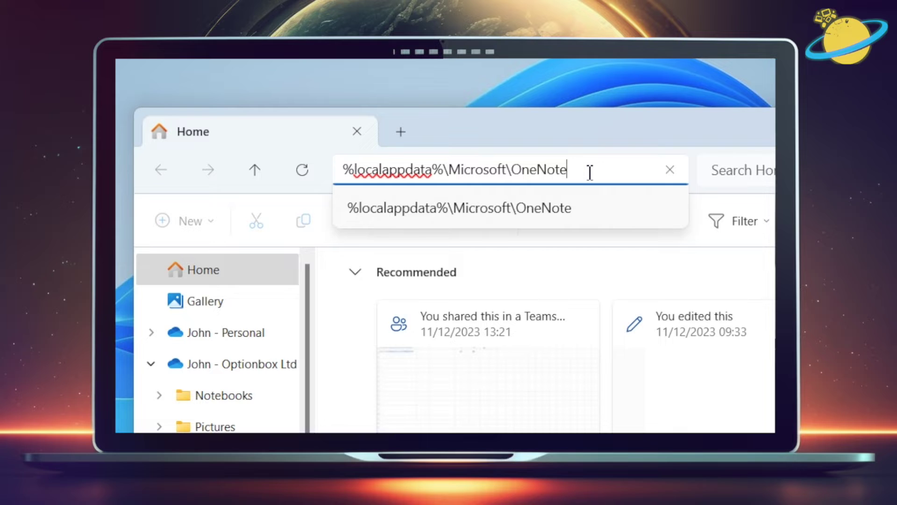
{"action": "type", "text": "\\16.0"}
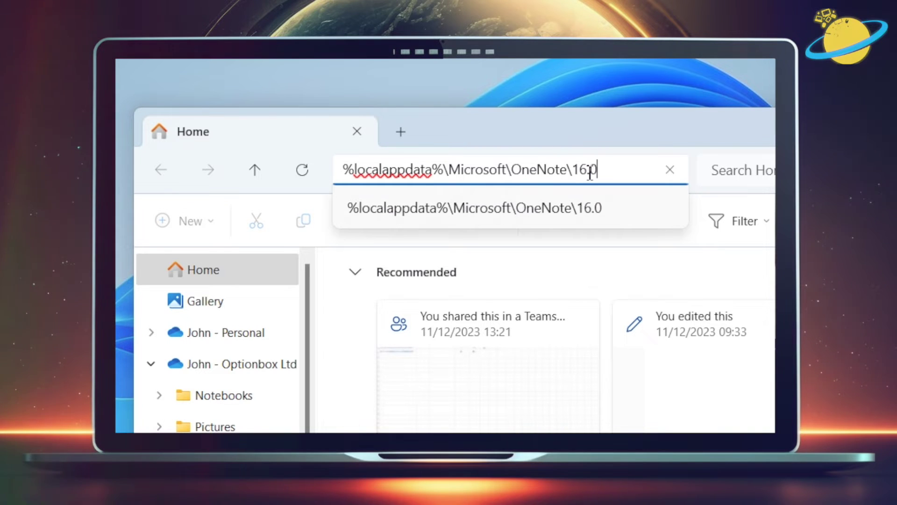
{"action": "type", "text": "\\cache"}
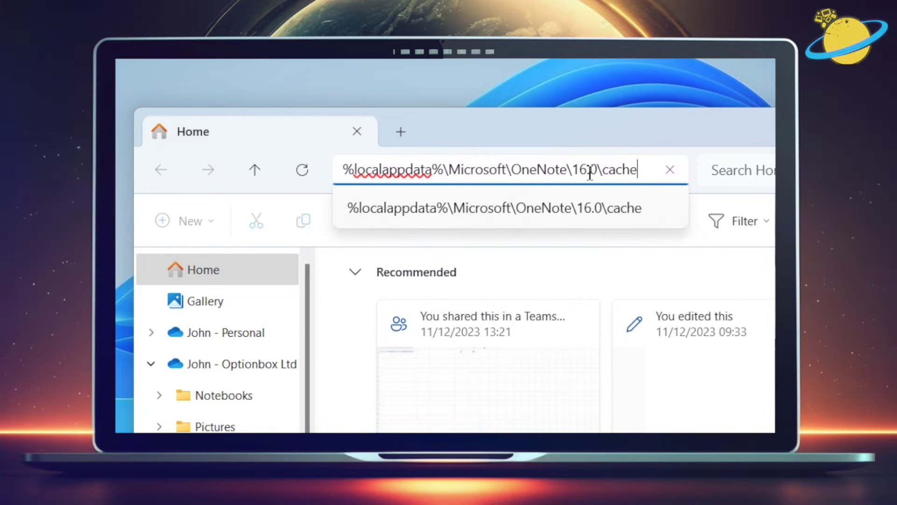
{"action": "key", "text": "Return"}
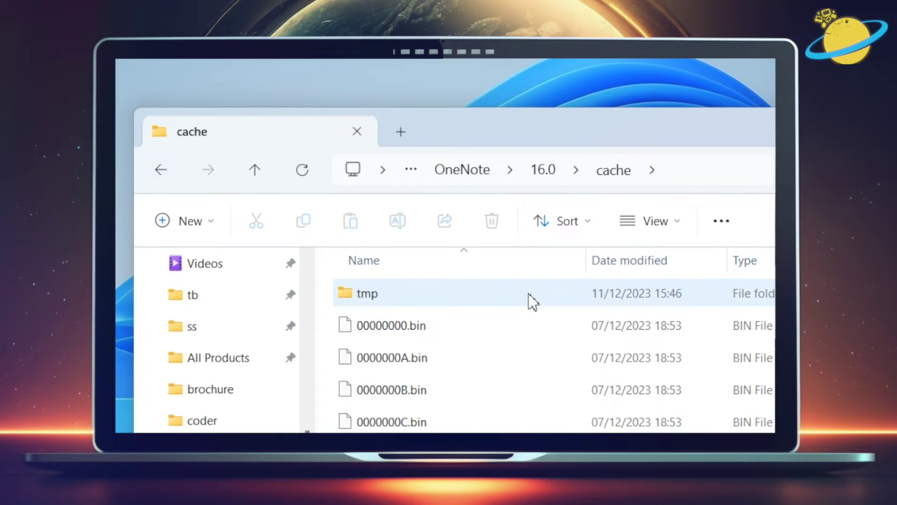
- Delete all 305 items, including the tmp folder and .bin files, from the OneNote cache folder
{"action": "key", "text": "ctrl+a"}
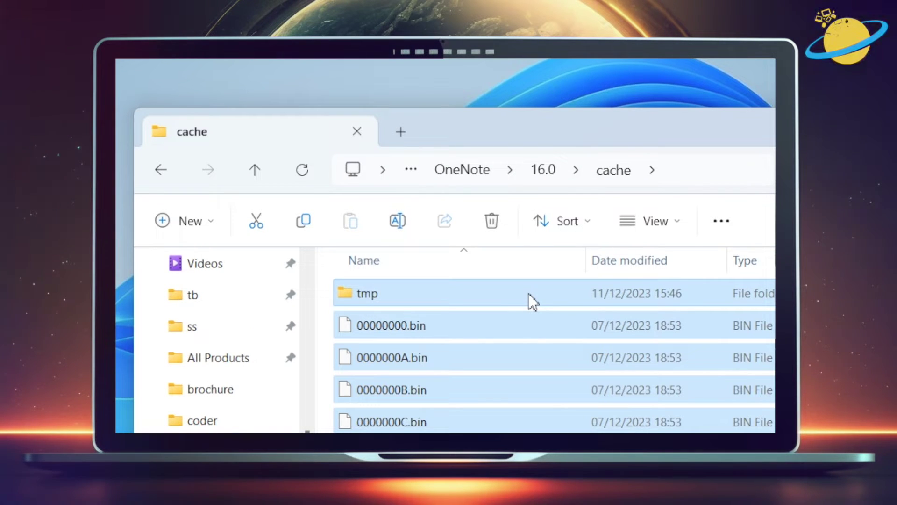
{"action": "right_click", "coordinate": [526, 293]}
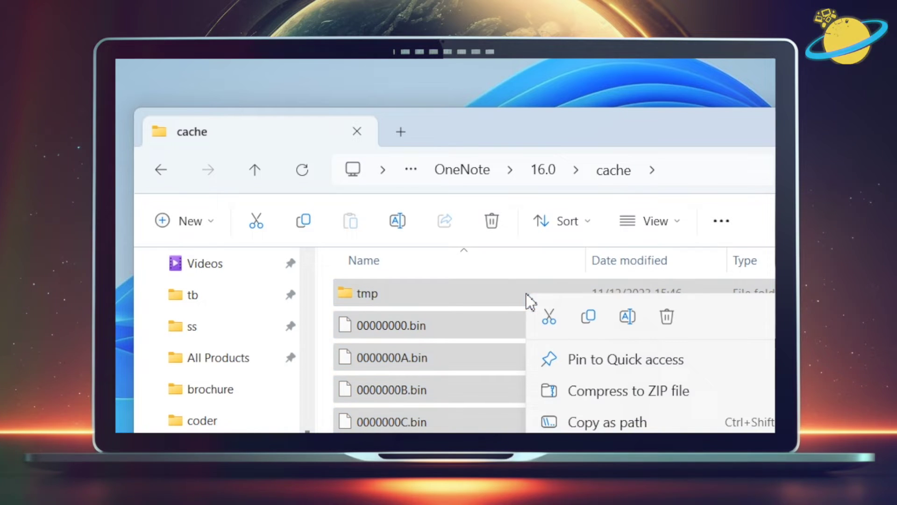
{"action": "left_click", "coordinate": [667, 318]}
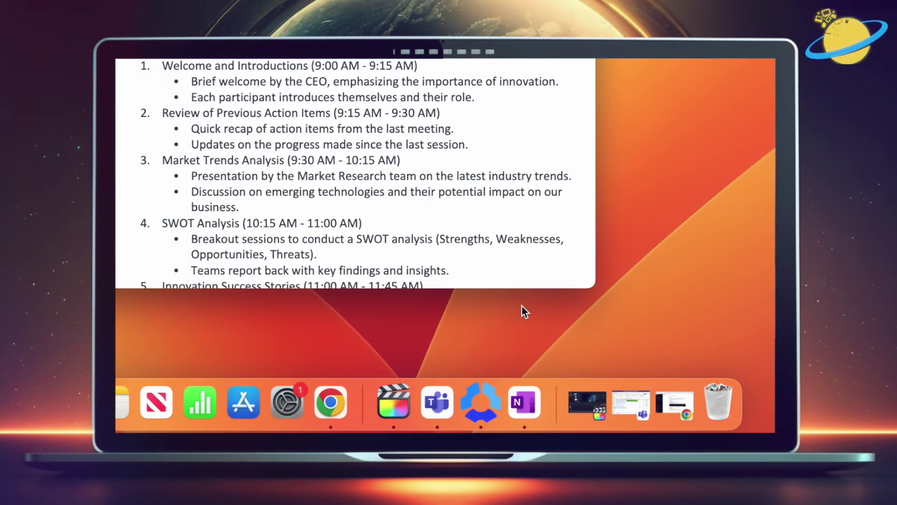
- Quit Microsoft OneNote from its Dock icon
{"action": "right_click", "coordinate": [521, 398]}
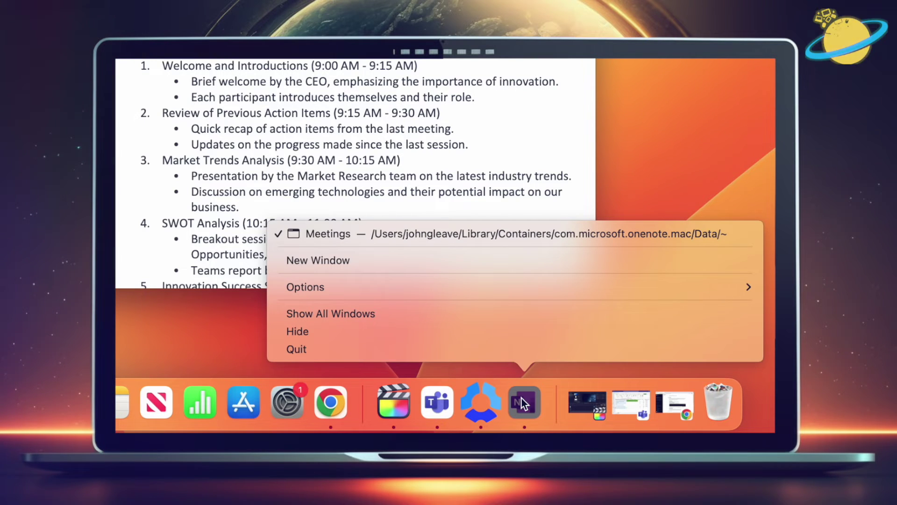
{"action": "left_click", "coordinate": [402, 350]}
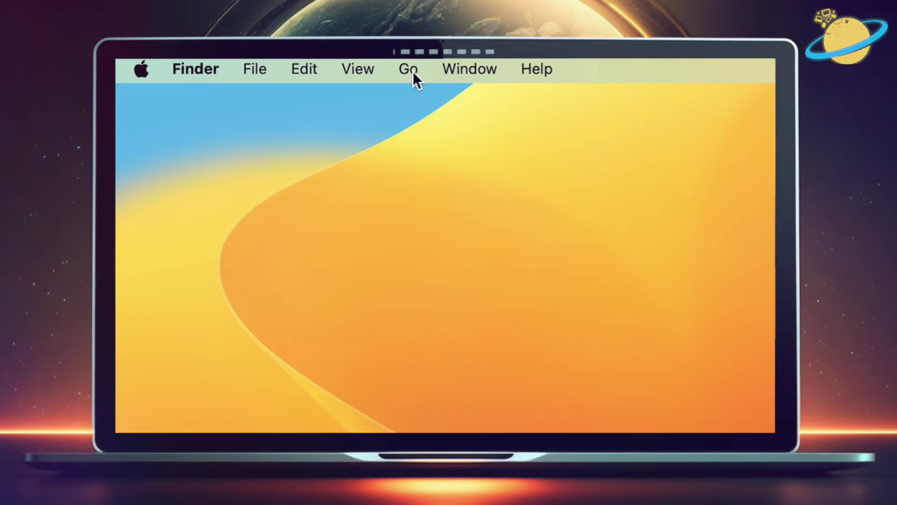
- Bring up Finder's Go to Folder prompt with its previous path cleared
{"action": "left_click", "coordinate": [413, 72]}
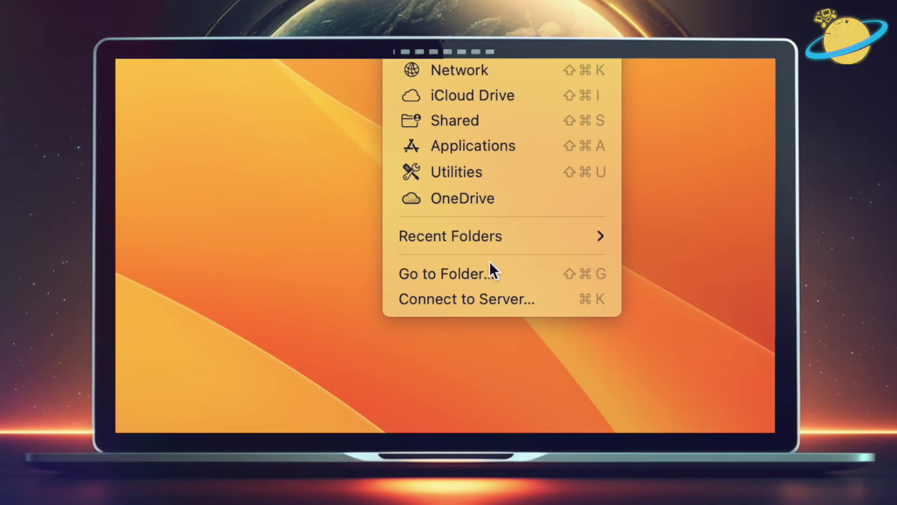
{"action": "left_click", "coordinate": [491, 268]}
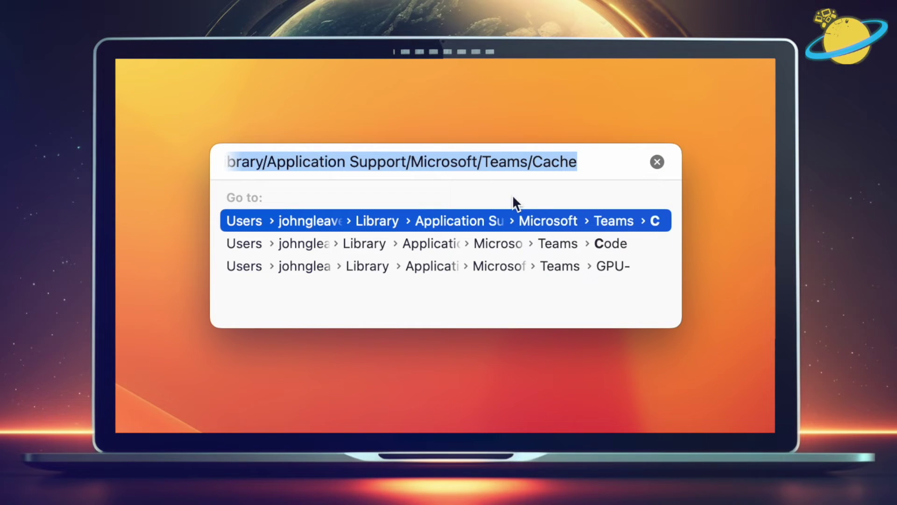
{"action": "left_click", "coordinate": [658, 162]}
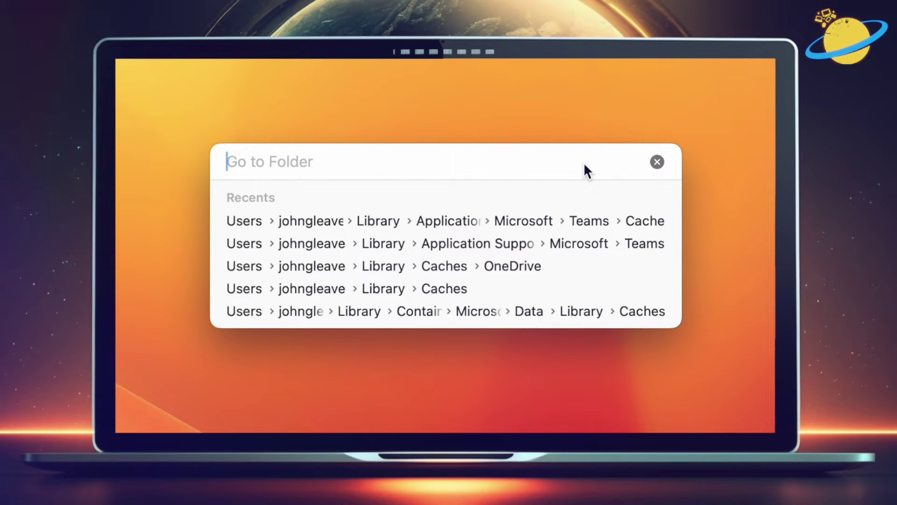
- In com.microsoft.onenote.mac, trash Cache.db, Cache.db-shm, Cache.db-wal and the cache folder
{"action": "key", "text": "super+v"}
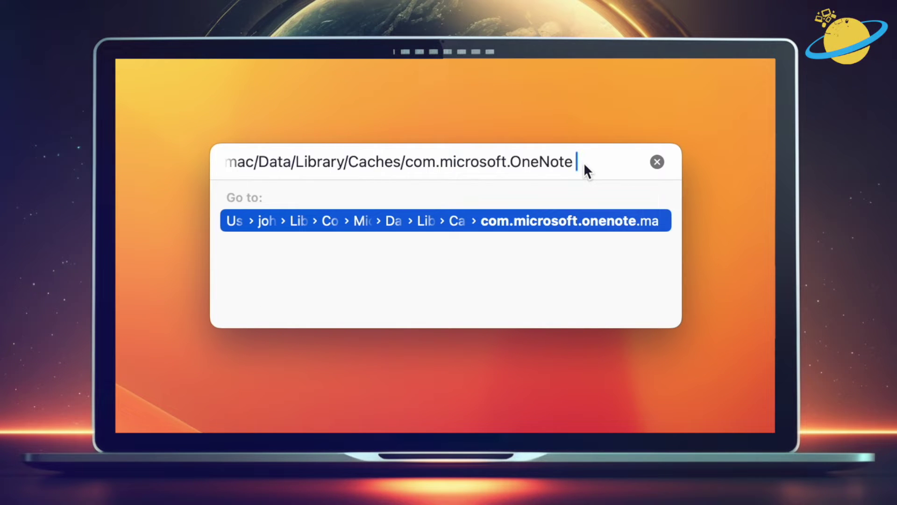
{"action": "left_click", "coordinate": [578, 218]}
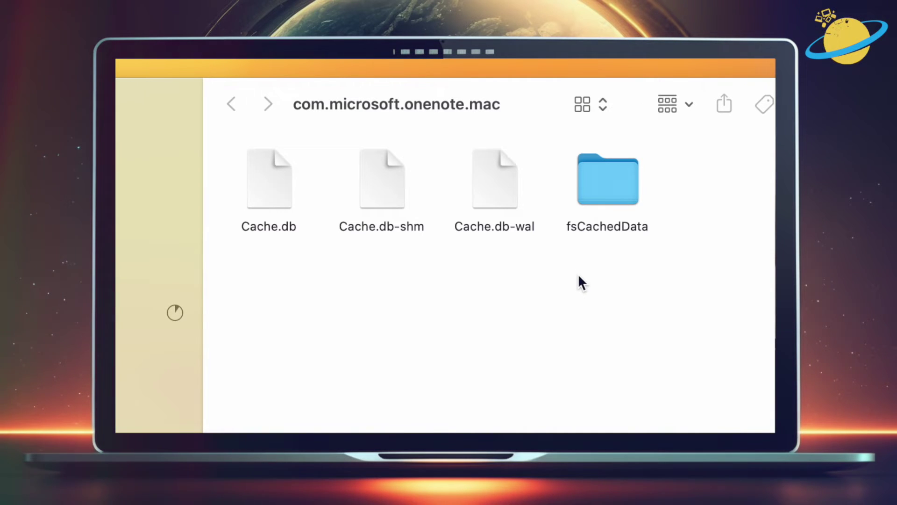
{"action": "key", "text": "super+a"}
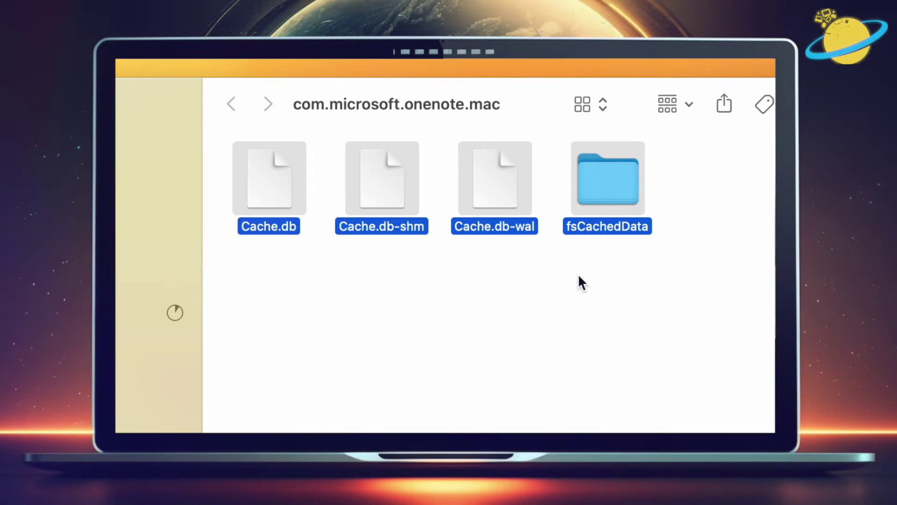
{"action": "left_click", "coordinate": [602, 186], "text": "ctrl"}
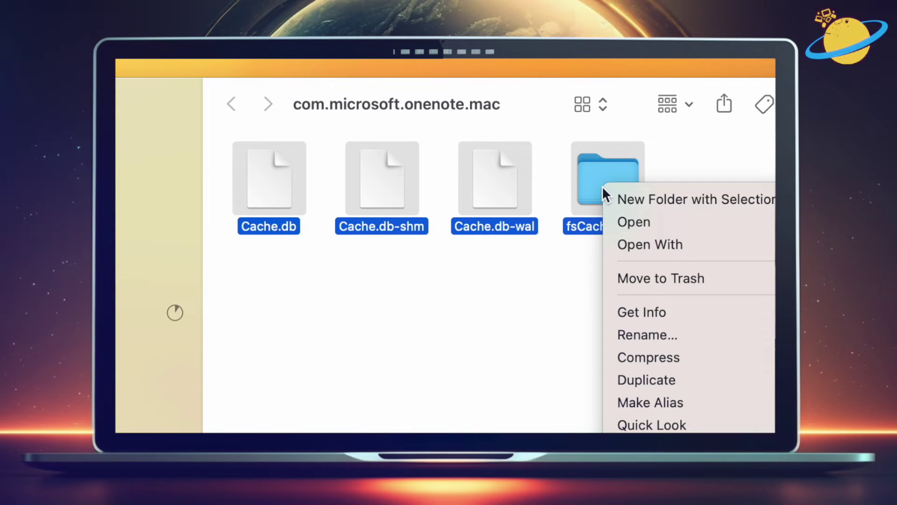
{"action": "left_click", "coordinate": [703, 278]}
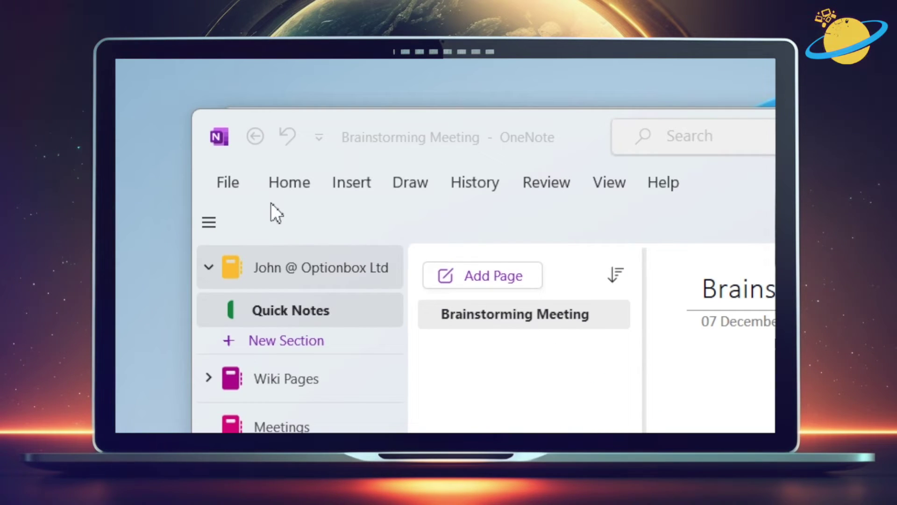
{"action": "left_click", "coordinate": [232, 176]}
{"action": "left_click", "coordinate": [232, 175]}
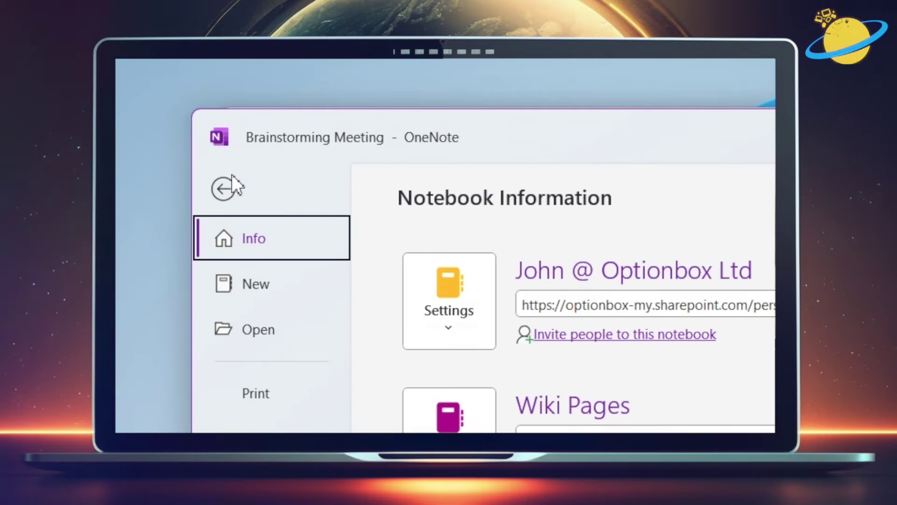
{"action": "left_click", "coordinate": [264, 279]}
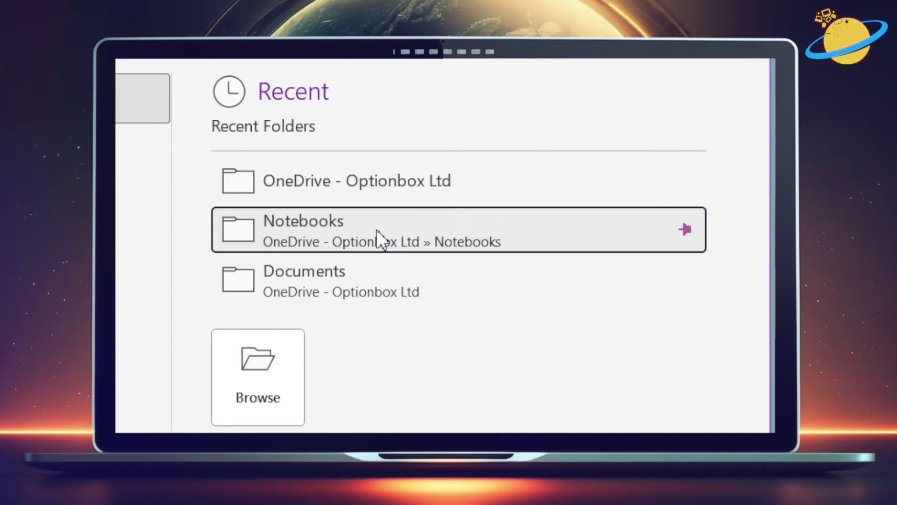
{"action": "left_click", "coordinate": [377, 229]}
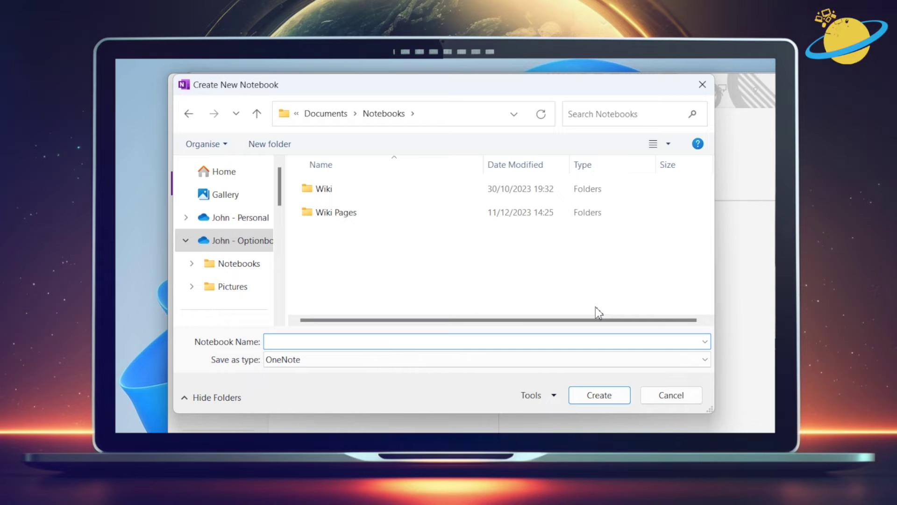
{"action": "left_click", "coordinate": [671, 395]}
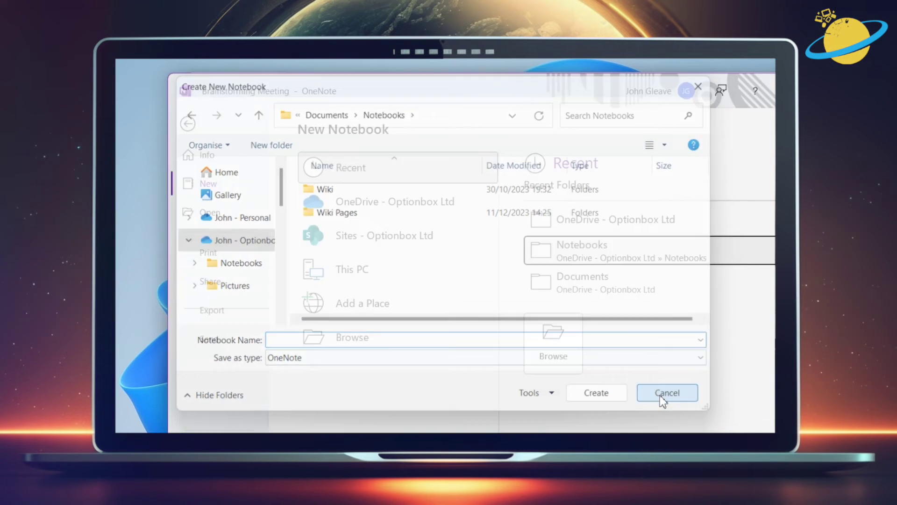
- Copy the Quick Notes section into the Meetings notebook via Move or Copy, then open the copy
{"action": "left_click", "coordinate": [193, 126]}
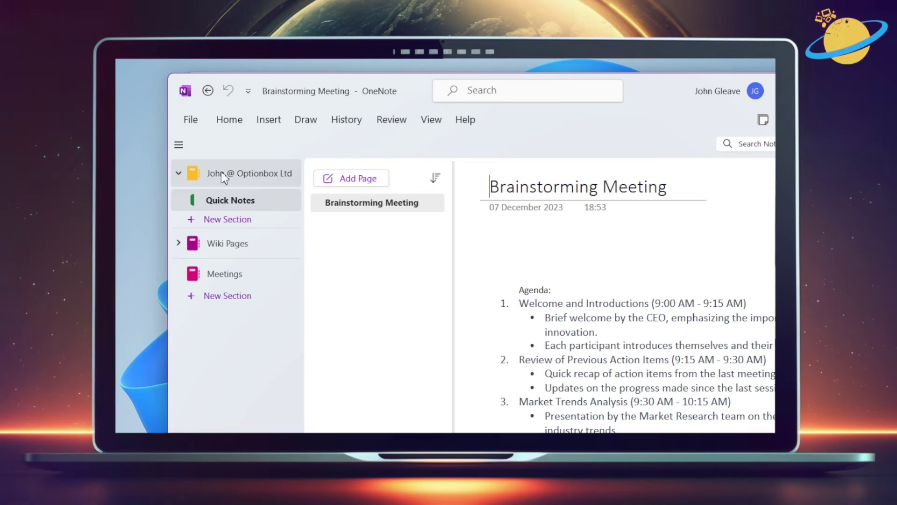
{"action": "right_click", "coordinate": [260, 203]}
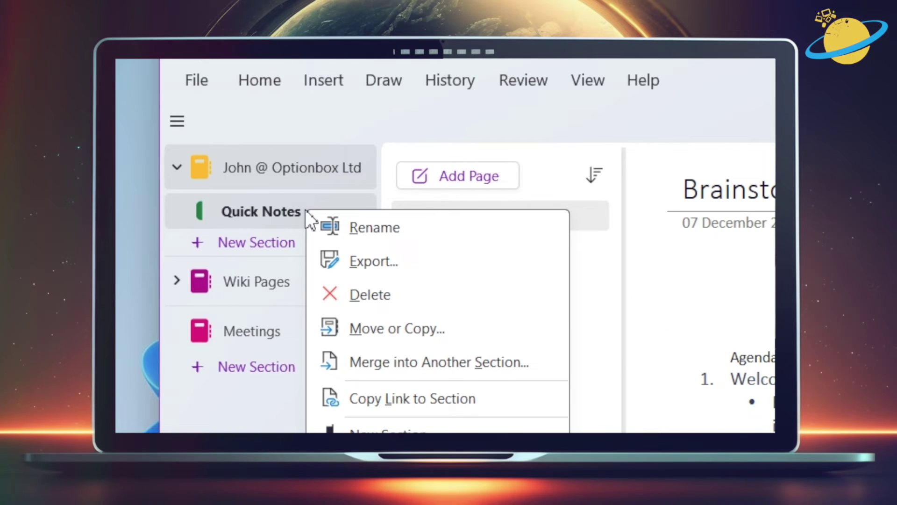
{"action": "left_click", "coordinate": [470, 333]}
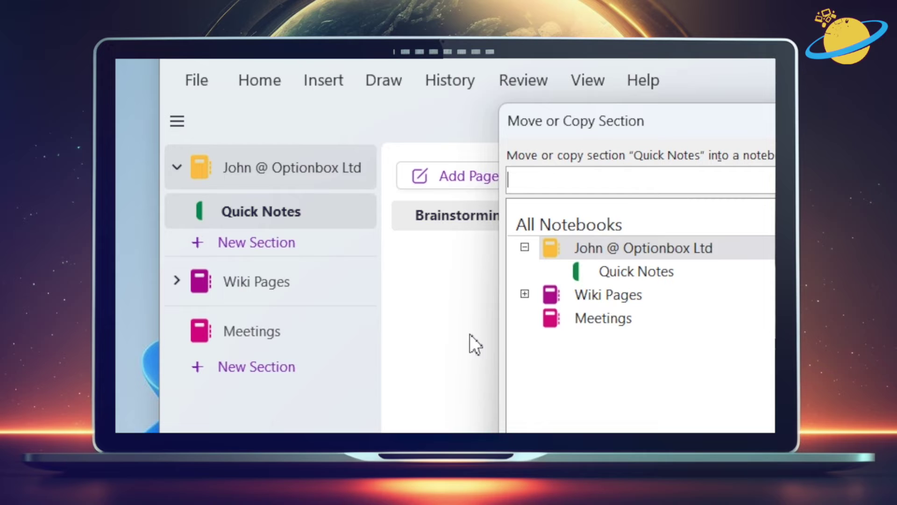
{"action": "left_click", "coordinate": [599, 320]}
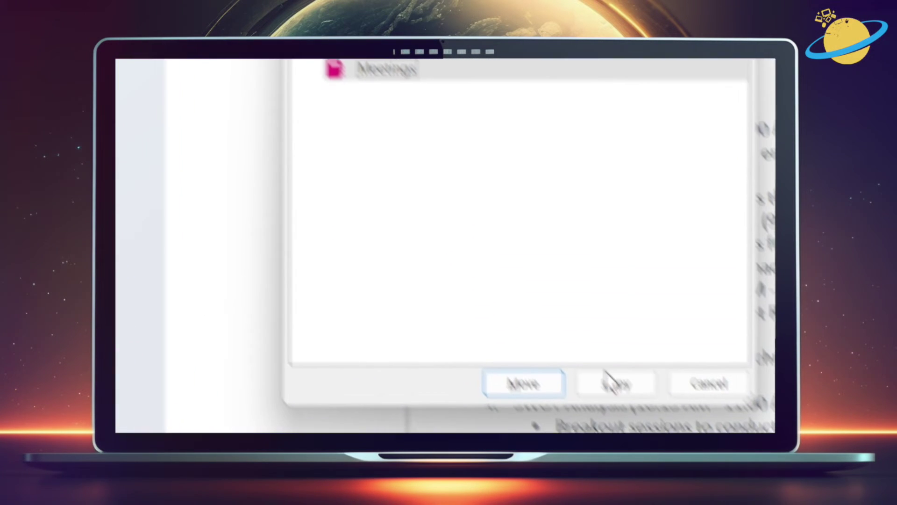
{"action": "left_click", "coordinate": [554, 314]}
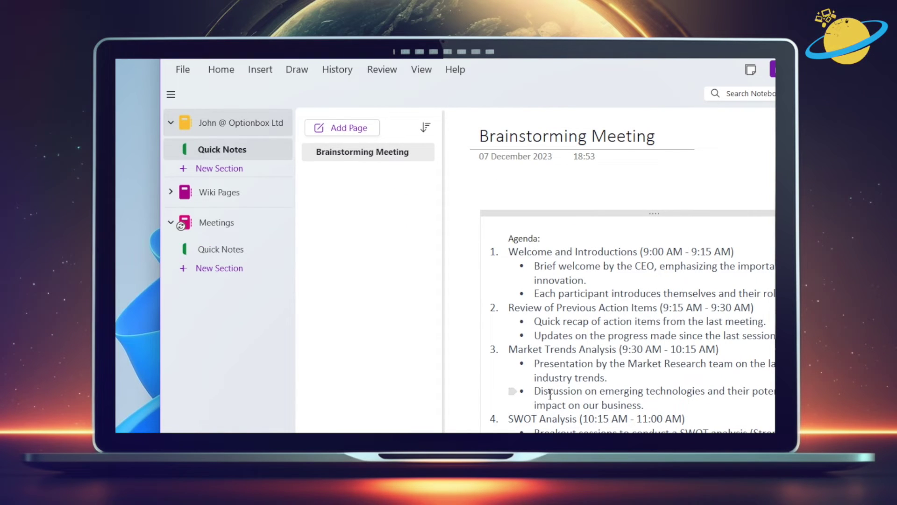
{"action": "left_click", "coordinate": [229, 250]}
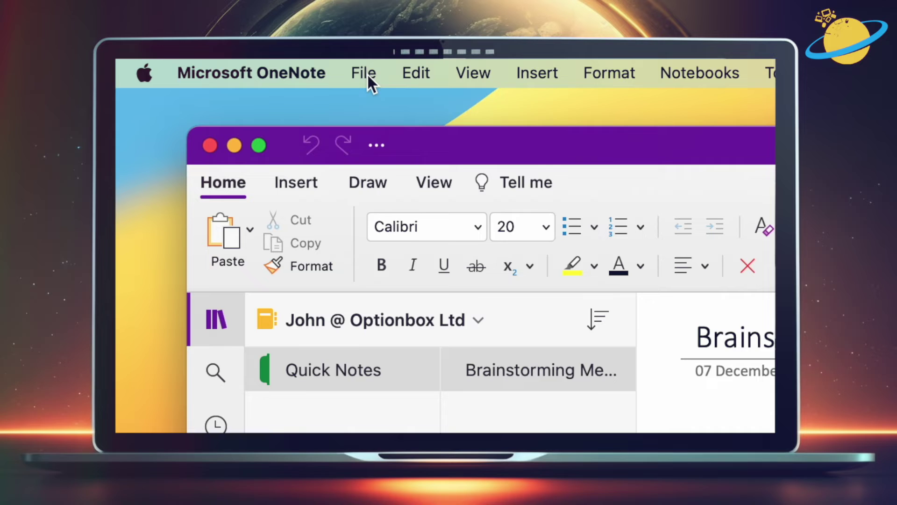
- Copy the Quick Notes section to the Meetings notebook using Copy Section To
{"action": "left_click", "coordinate": [207, 65]}
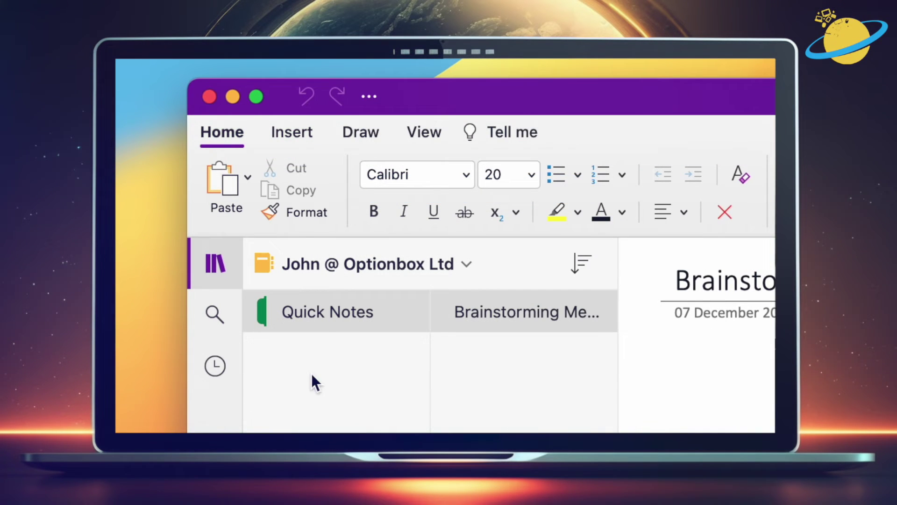
{"action": "right_click", "coordinate": [321, 316]}
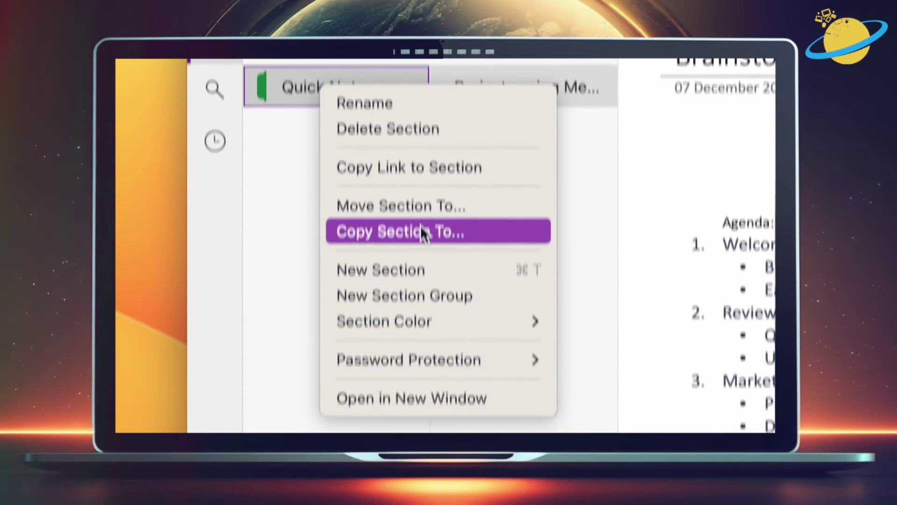
{"action": "left_click", "coordinate": [421, 232]}
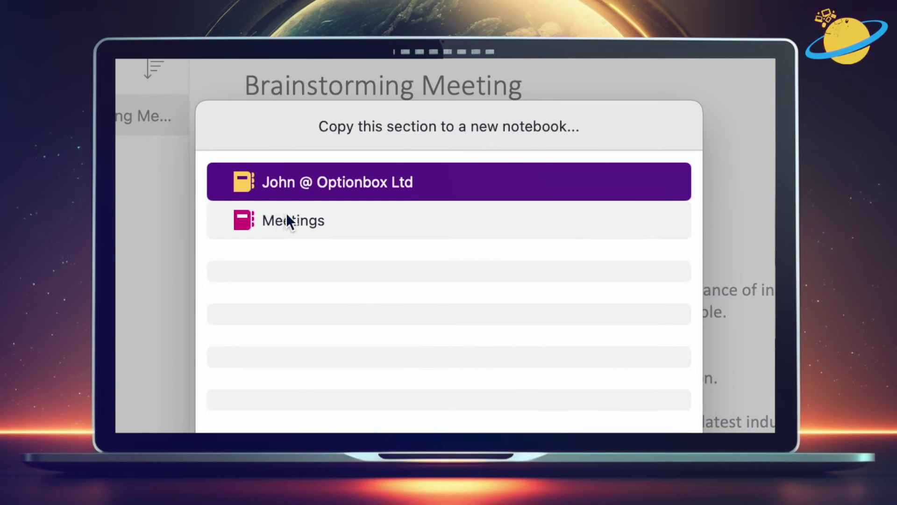
{"action": "left_click", "coordinate": [474, 297]}
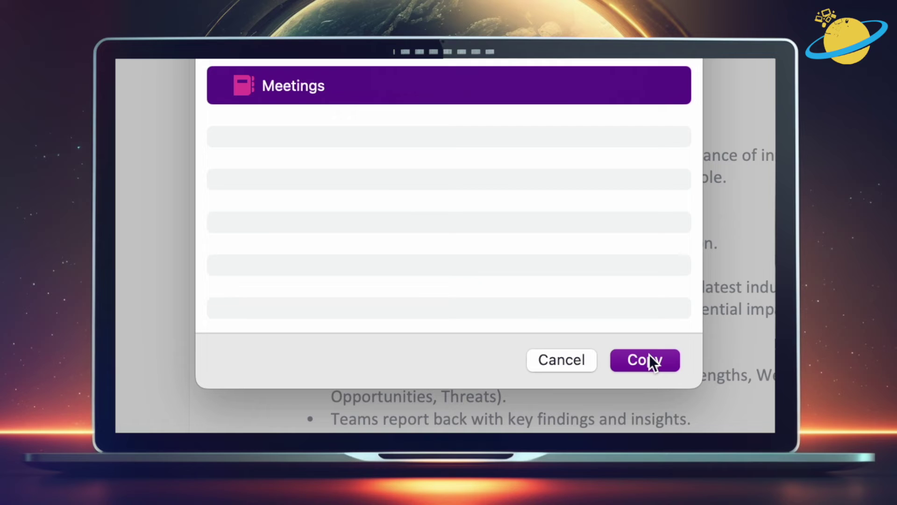
{"action": "left_click", "coordinate": [649, 356]}
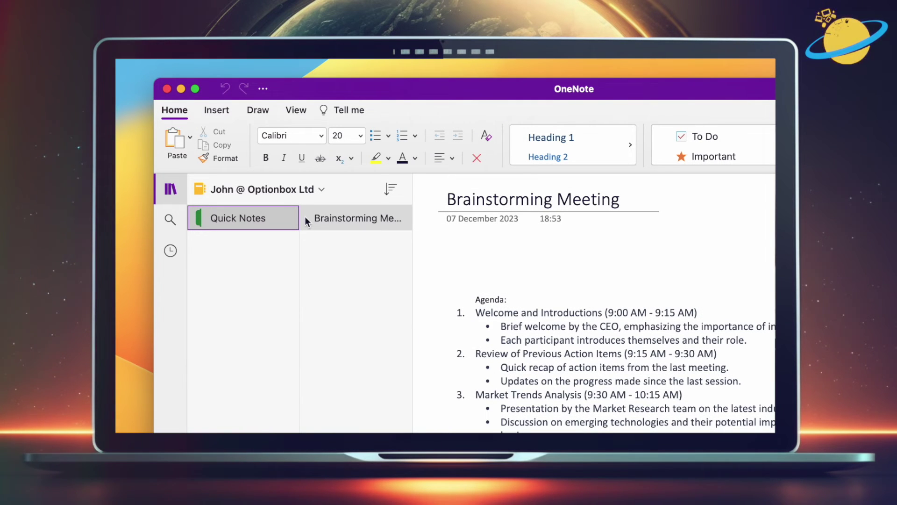
- Switch to the Meetings notebook and open its copied Quick Notes section
{"action": "left_click", "coordinate": [285, 190]}
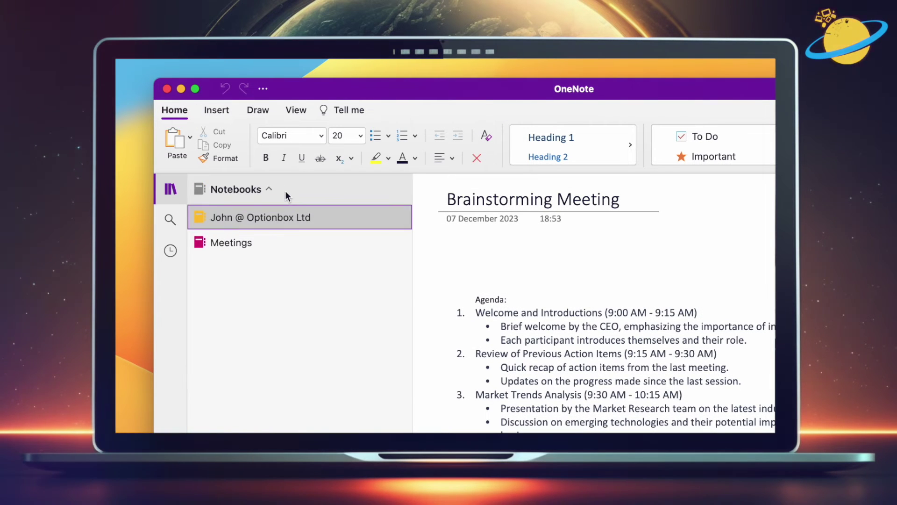
{"action": "left_click", "coordinate": [258, 244]}
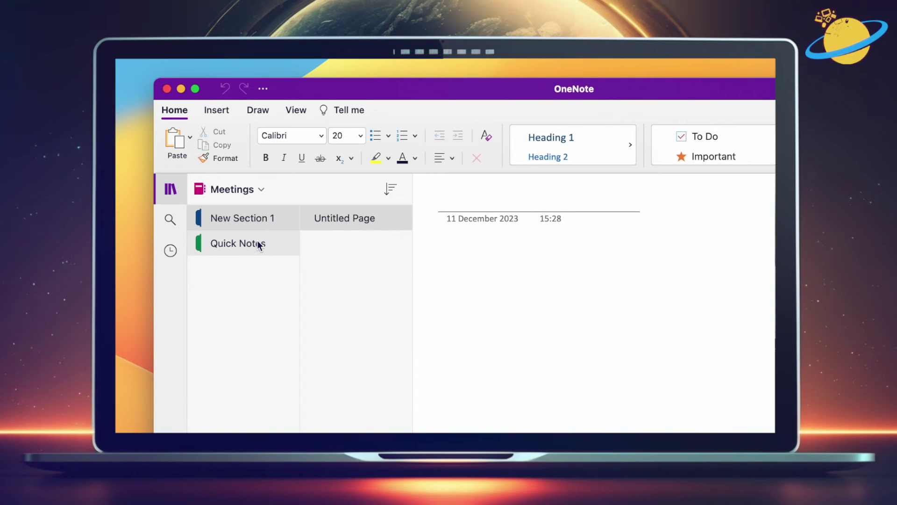
{"action": "left_click", "coordinate": [260, 246]}
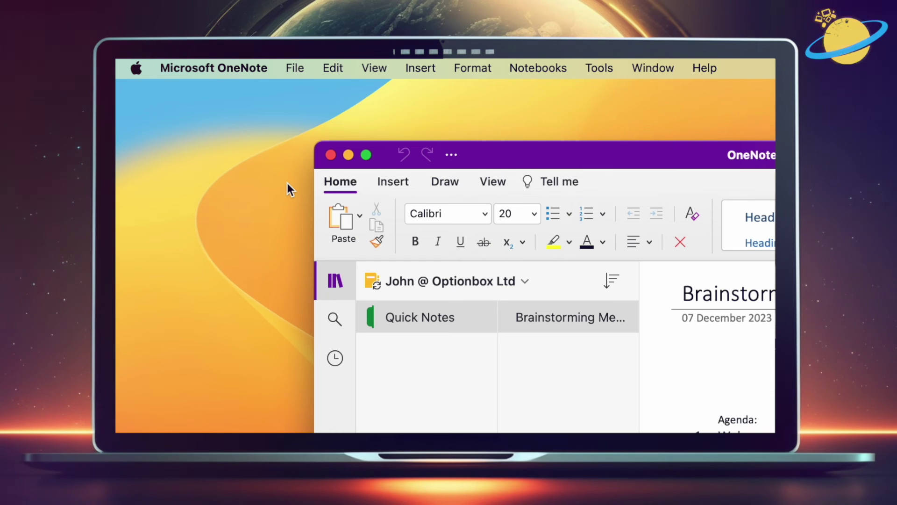
- Bring up the saved notebook backups from the File menu's Open Backups option
{"action": "left_click", "coordinate": [296, 68]}
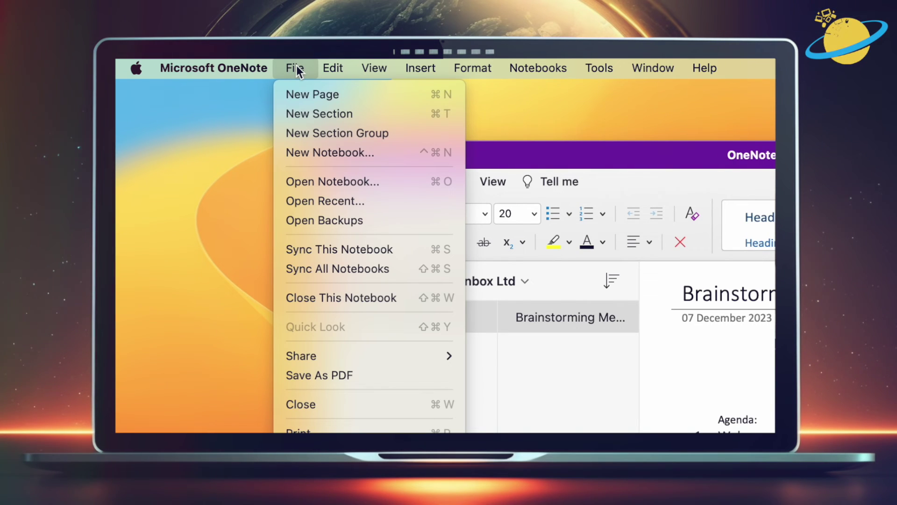
{"action": "left_click", "coordinate": [355, 223]}
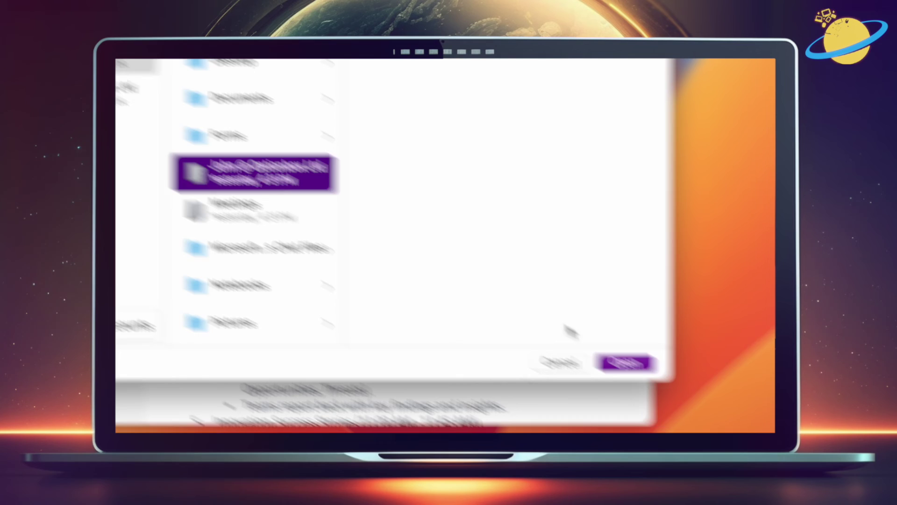
- Open the selected backup, then return to the backups list through File > Info
{"action": "left_click", "coordinate": [619, 360]}
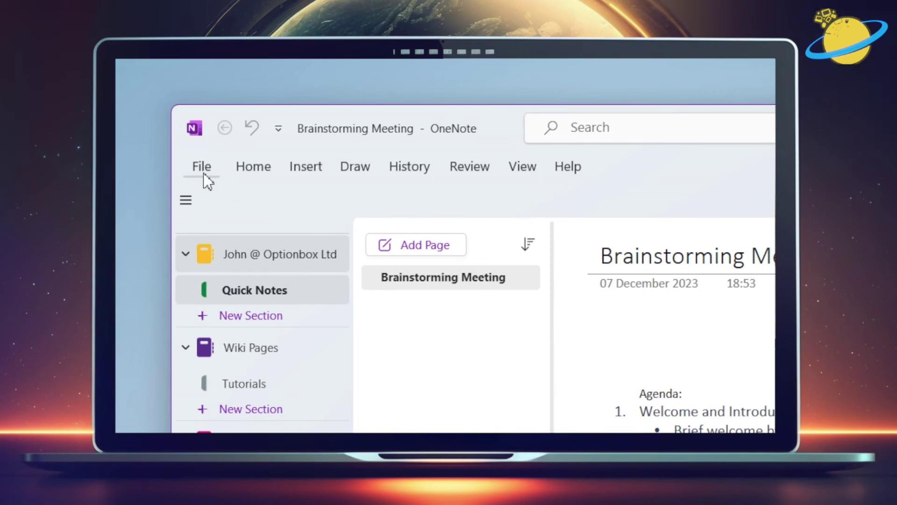
{"action": "left_click", "coordinate": [204, 173]}
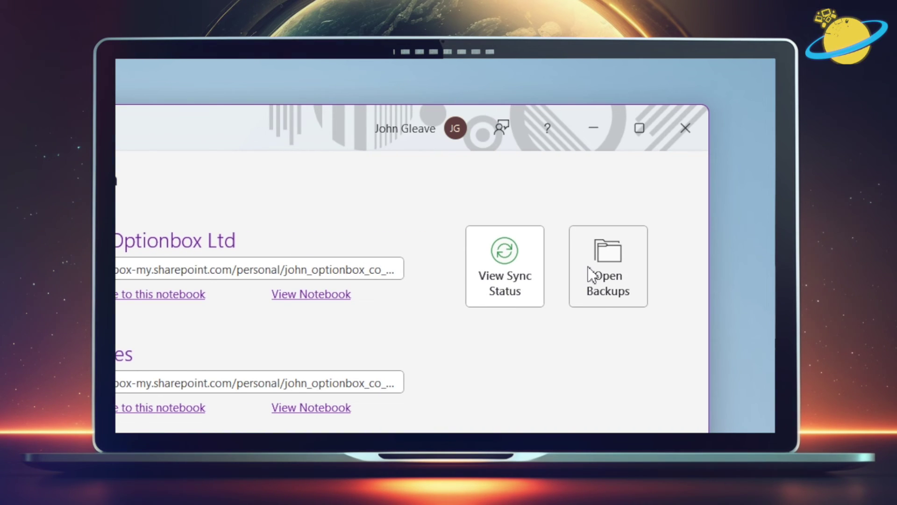
{"action": "left_click", "coordinate": [588, 267]}
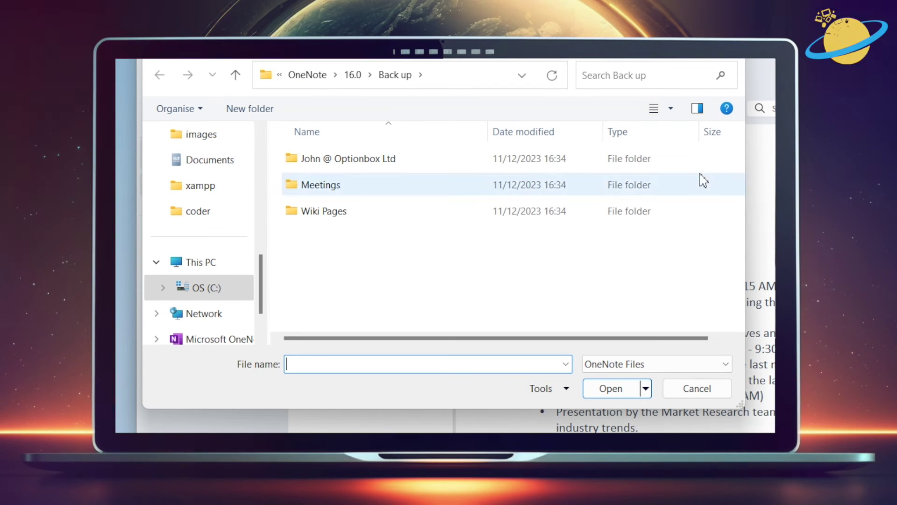
- Open the 11-12-2023 Quick Notes.one backup from the John @ Optionbox Ltd folder
{"action": "double_click", "coordinate": [362, 164]}
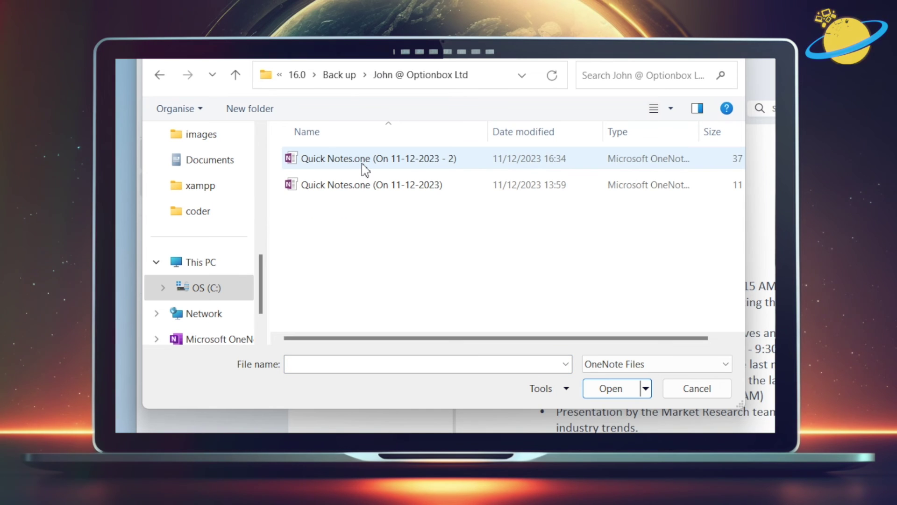
{"action": "left_click", "coordinate": [363, 187]}
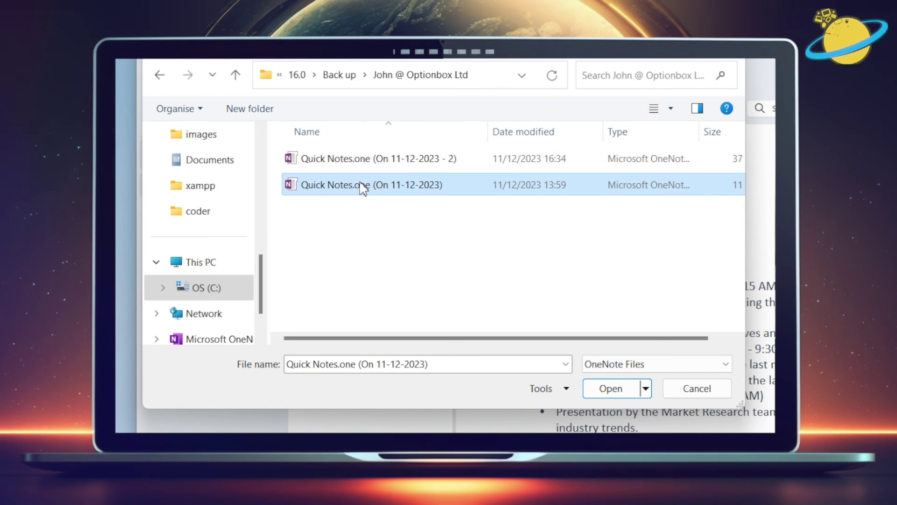
{"action": "left_click", "coordinate": [607, 387]}
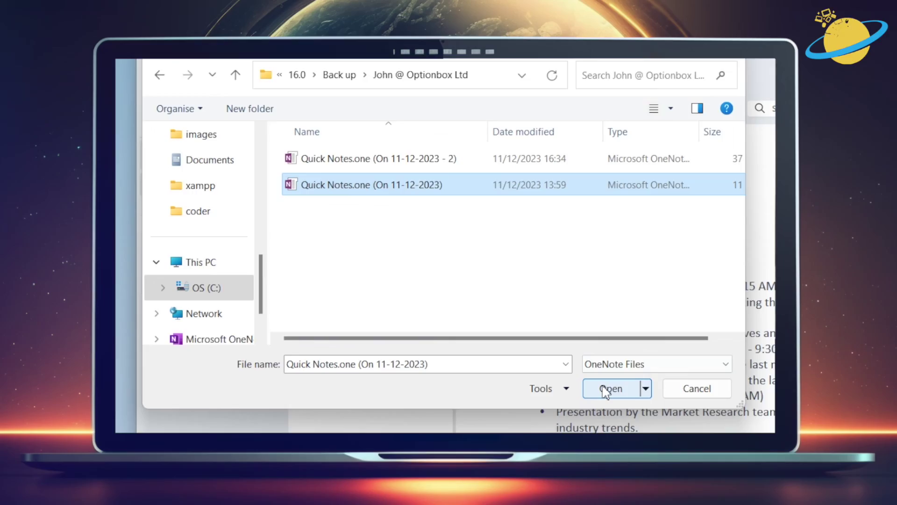